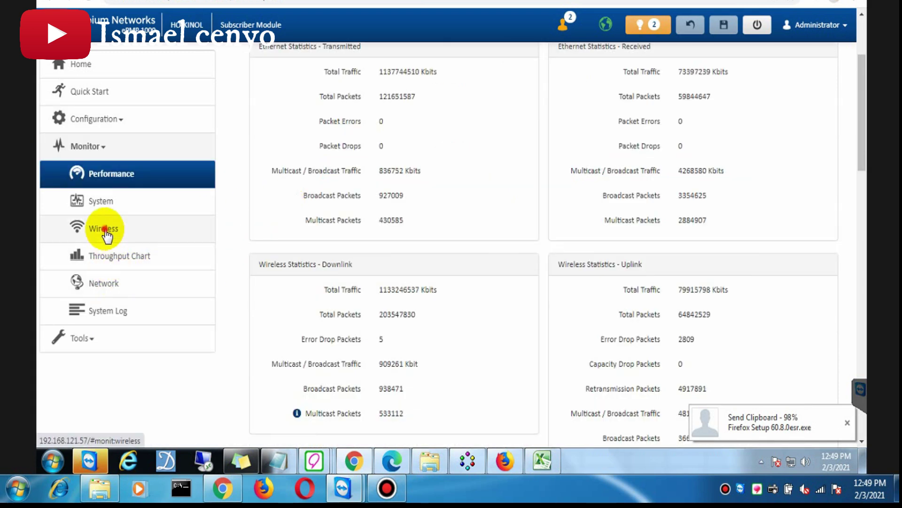
# - Open the wireless monitoring page and examine the link status and the list of available APs
pyautogui.click(101, 228)
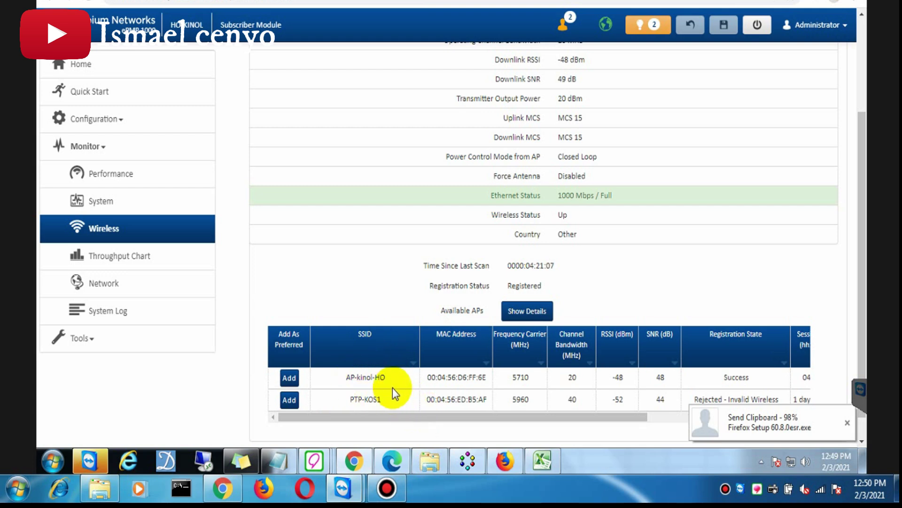
pyautogui.scroll(-1, 393, 380)
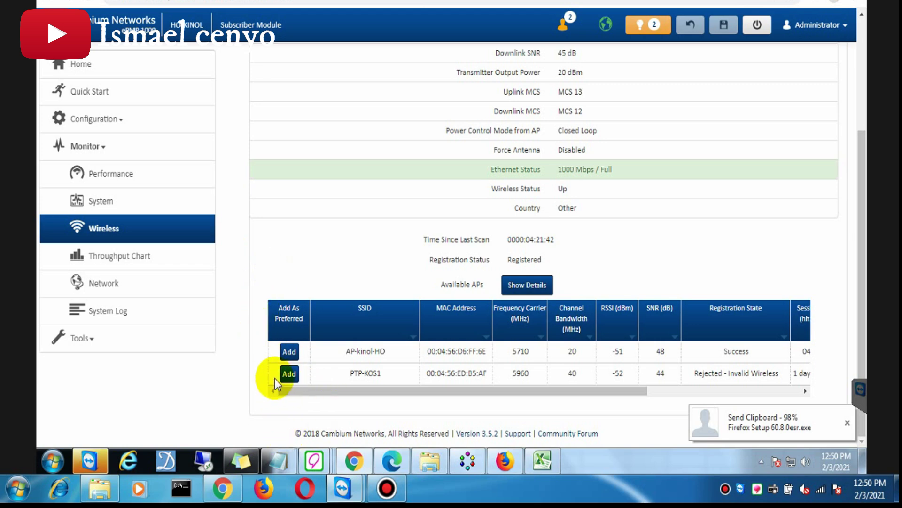
pyautogui.click(388, 489)
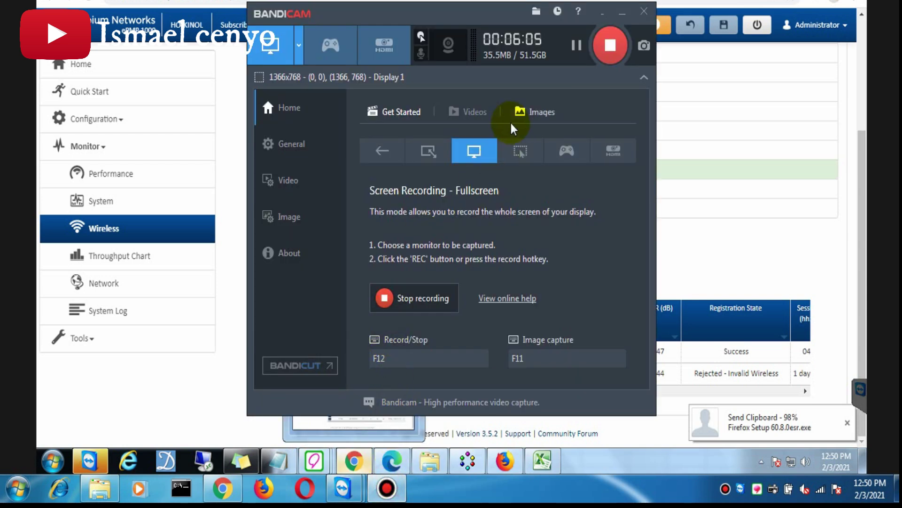
pyautogui.click(576, 45)
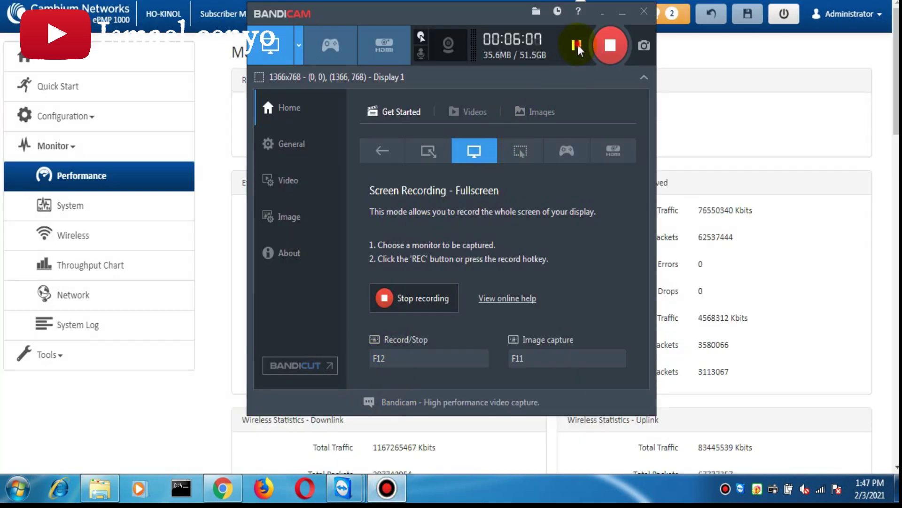
pyautogui.click(603, 14)
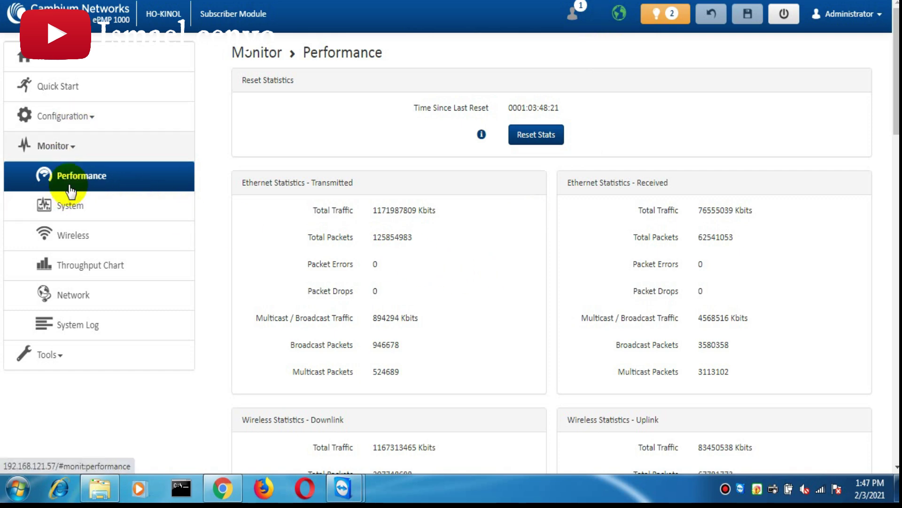
# - Open the radio configuration and review the general settings, preferred APs and 20 MHz scan list
pyautogui.click(89, 121)
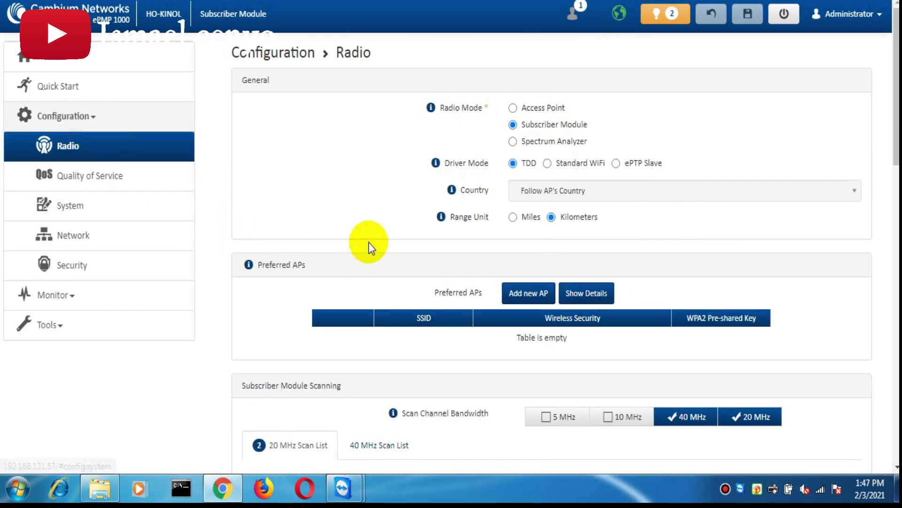
pyautogui.scroll(-2, 597, 293)
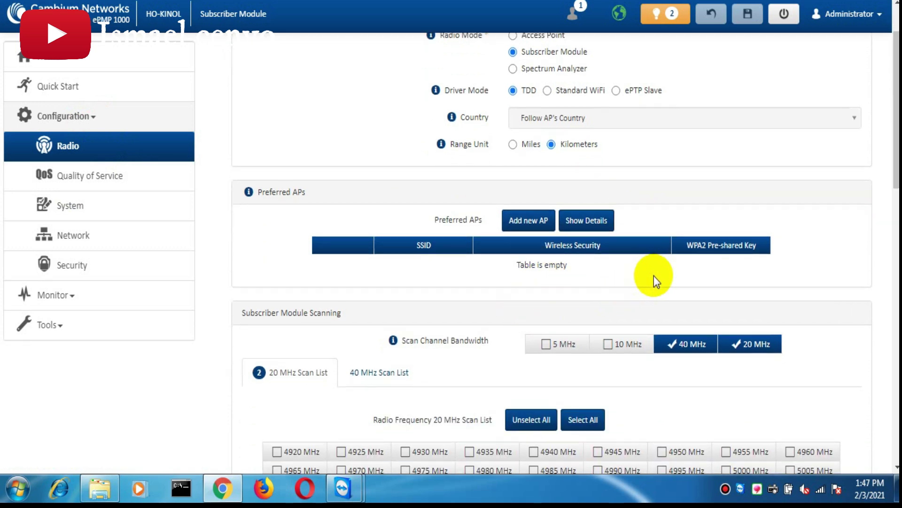
pyautogui.scroll(2, 653, 275)
pyautogui.moveTo(896, 150); pyautogui.dragTo(895, 244)
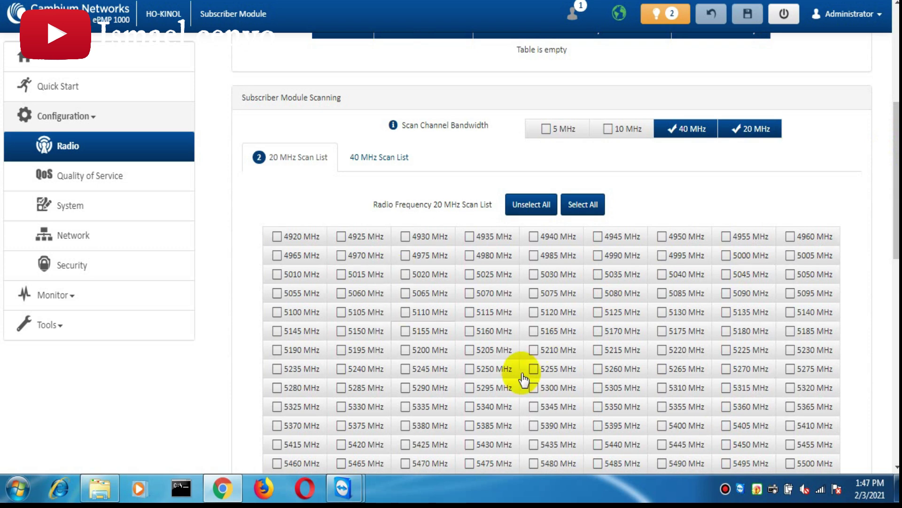
# - Show the 40 MHz scan list in the radio configuration and look through its frequencies
pyautogui.click(370, 157)
pyautogui.moveTo(896, 161); pyautogui.dragTo(895, 181)
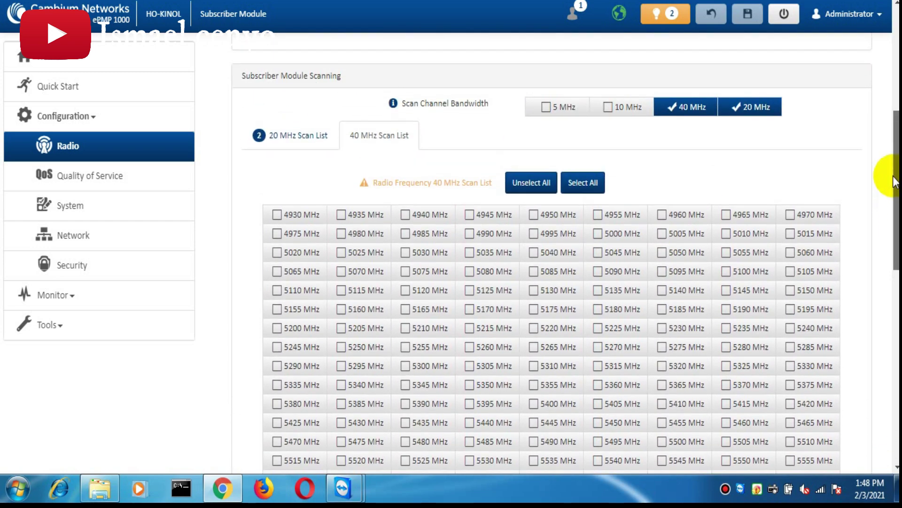
pyautogui.scroll(-4, 891, 231)
pyautogui.rightClick(894, 238)
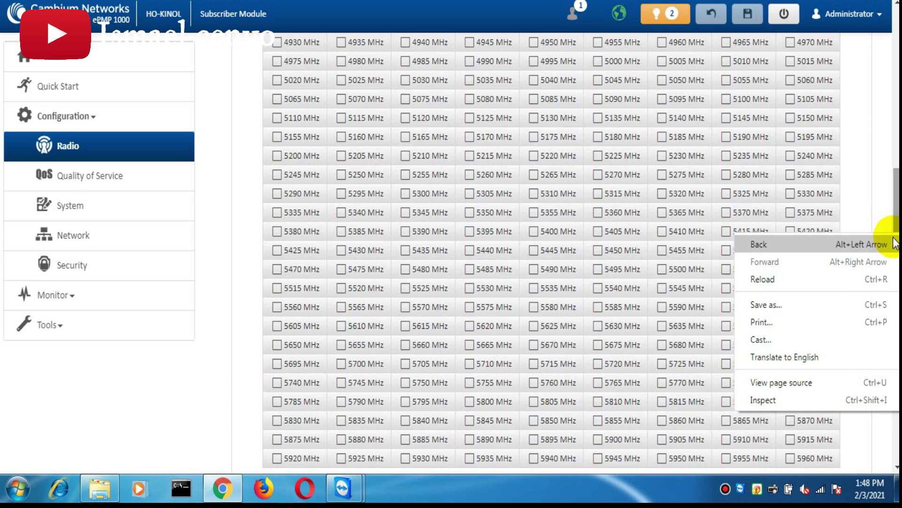
pyautogui.hotkey('alt', 'Left')
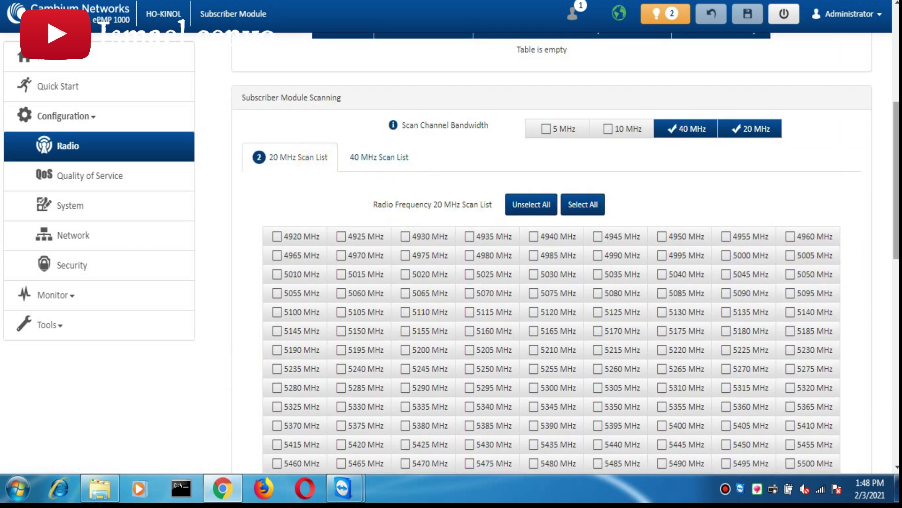
# - Select the 5425 MHz frequency in the 20 MHz scan list of the radio configuration
pyautogui.scroll(-8, 886, 185)
pyautogui.rightClick(893, 134)
pyautogui.click(763, 297)
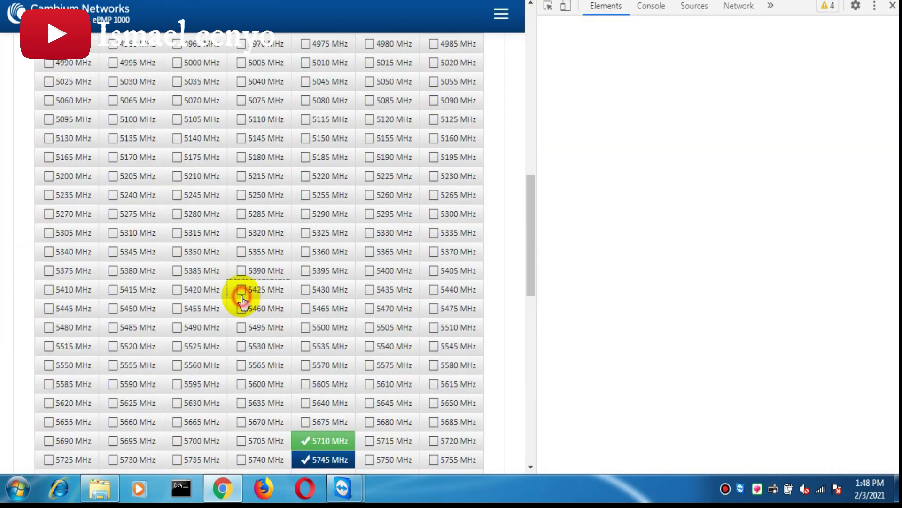
pyautogui.click(241, 296)
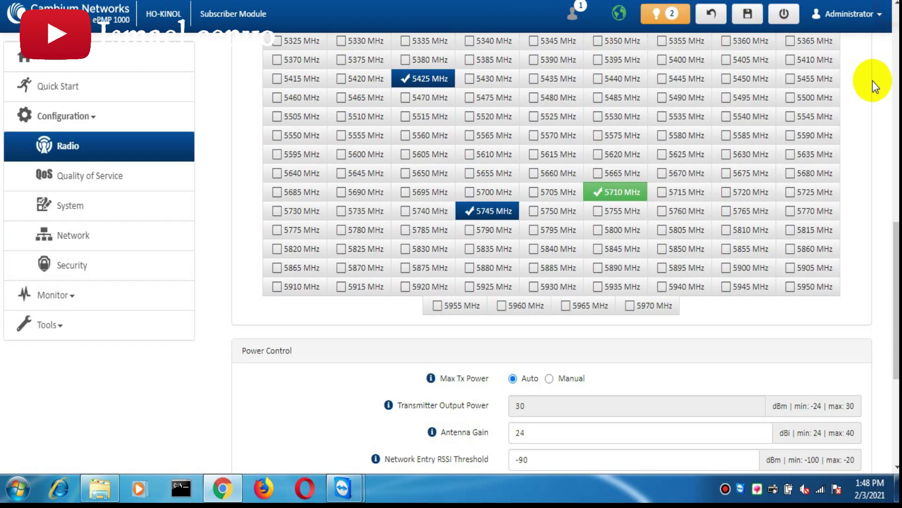
pyautogui.click(893, 6)
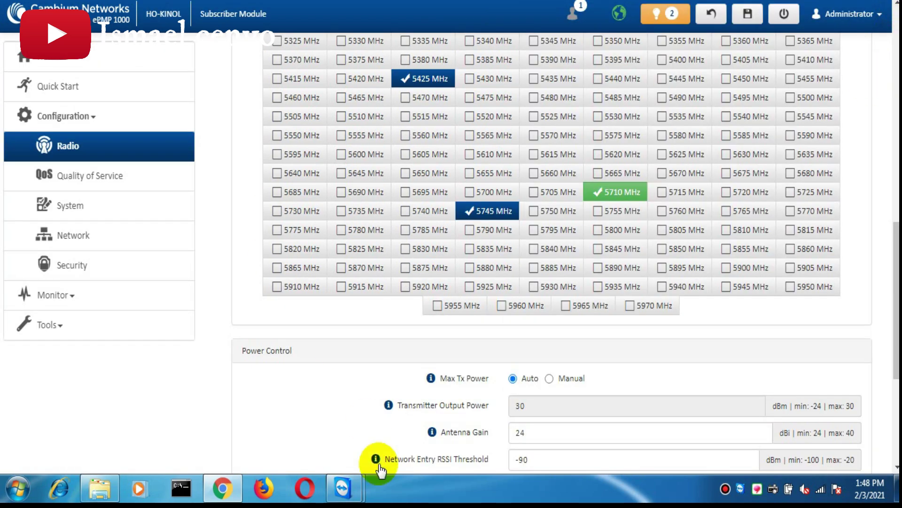
# - Open the system configuration and review the NTP and location services settings
pyautogui.click(115, 202)
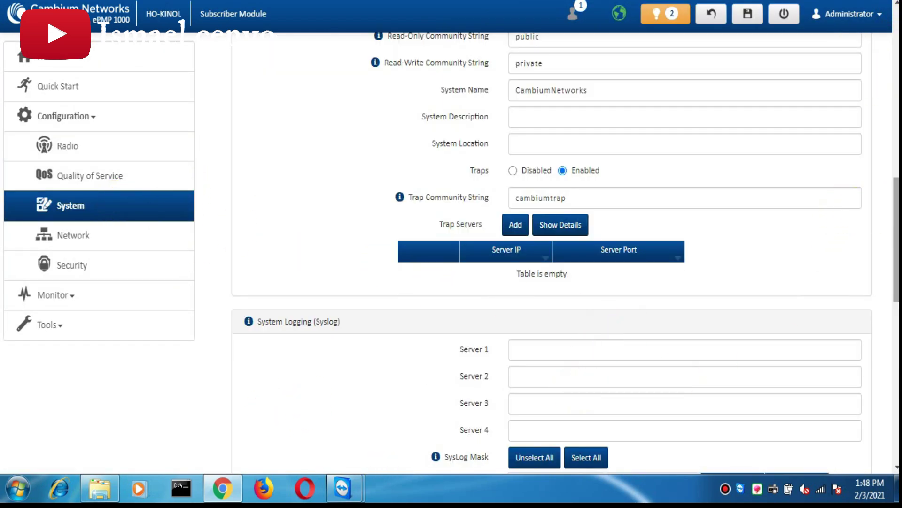
pyautogui.moveTo(895, 201); pyautogui.dragTo(895, 111)
pyautogui.scroll(1, 736, 98)
pyautogui.rightClick(736, 97)
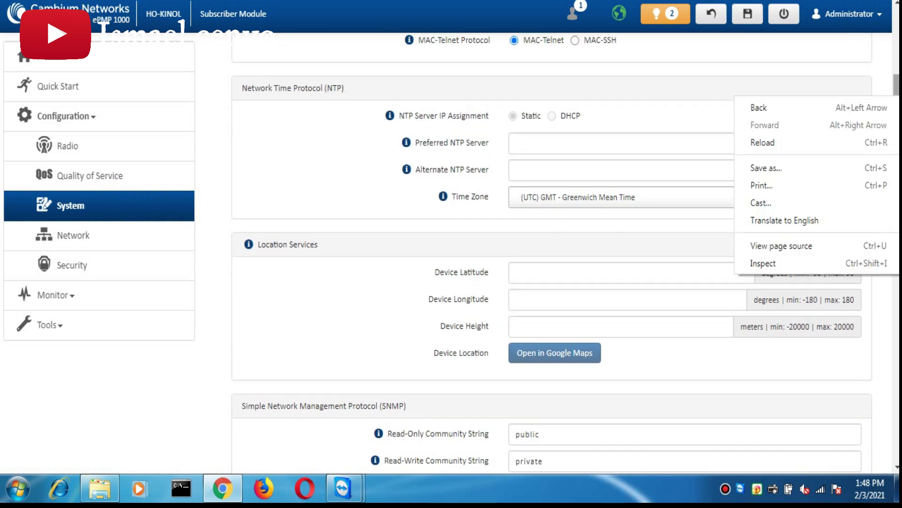
pyautogui.press('Escape')
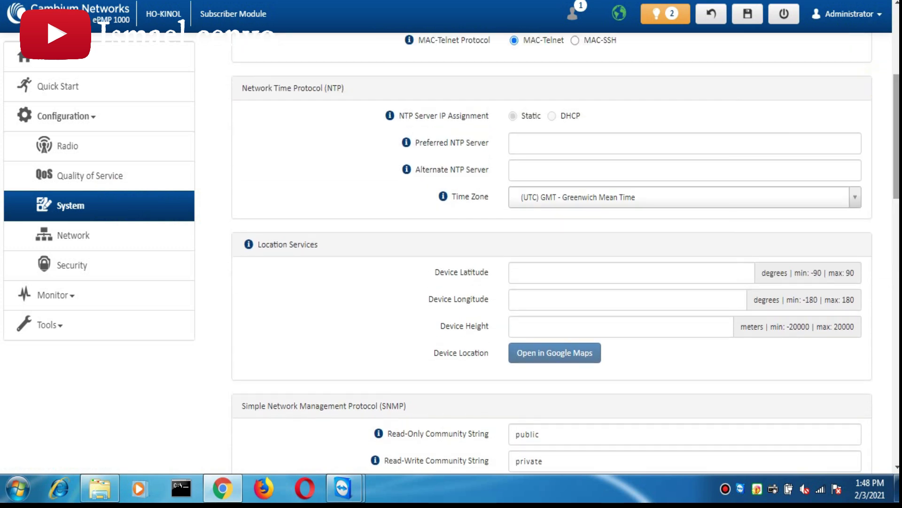
pyautogui.click(670, 121)
pyautogui.click(611, 6)
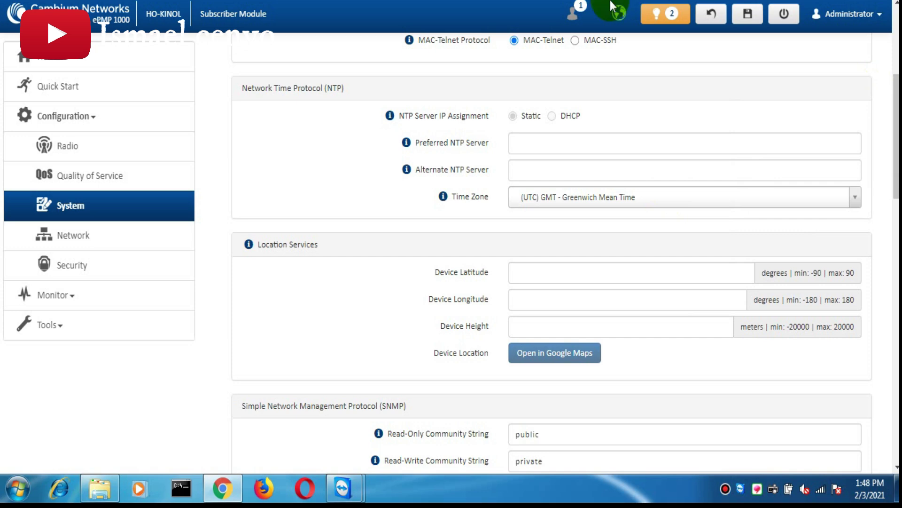
# - Review the general device access settings and the SNMP settings in the system configuration
pyautogui.moveTo(896, 94); pyautogui.dragTo(884, 41)
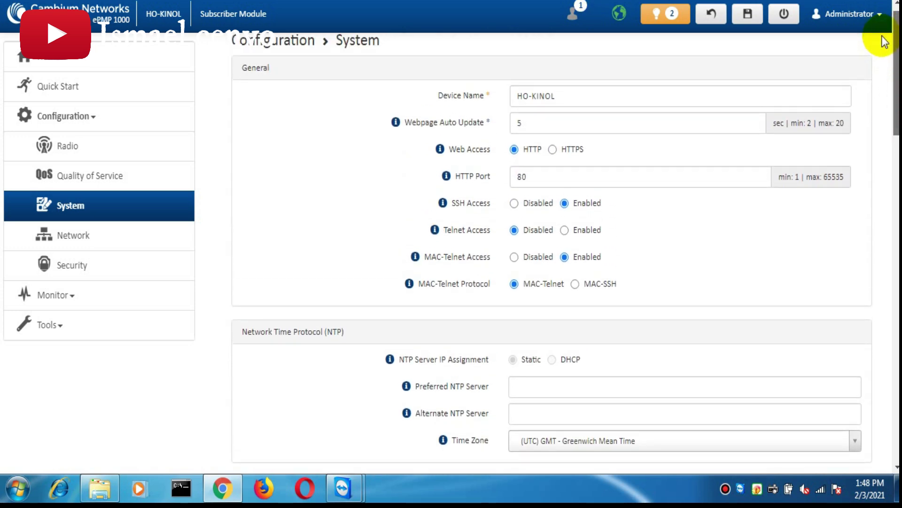
pyautogui.scroll(-1, 883, 41)
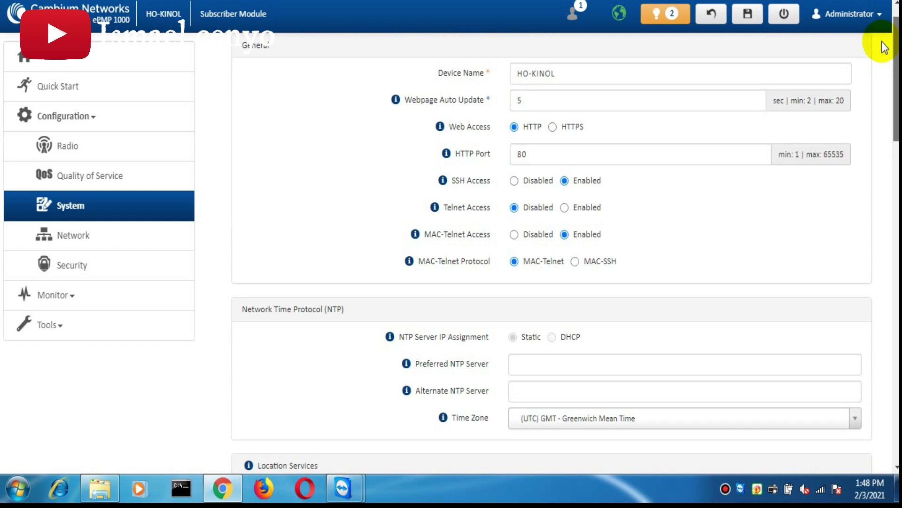
pyautogui.moveTo(895, 47); pyautogui.dragTo(897, 207)
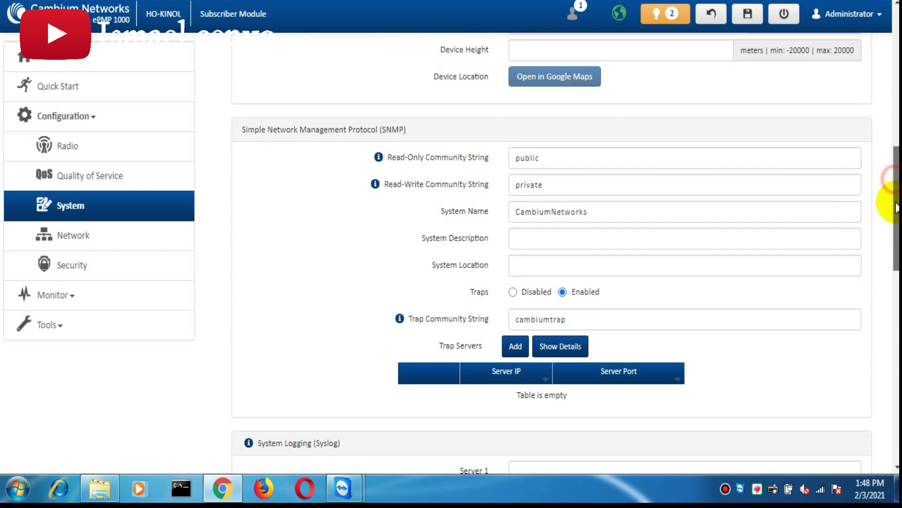
pyautogui.scroll(-5, 891, 216)
pyautogui.scroll(1, 891, 249)
pyautogui.rightClick(895, 254)
pyautogui.scroll(1, 890, 224)
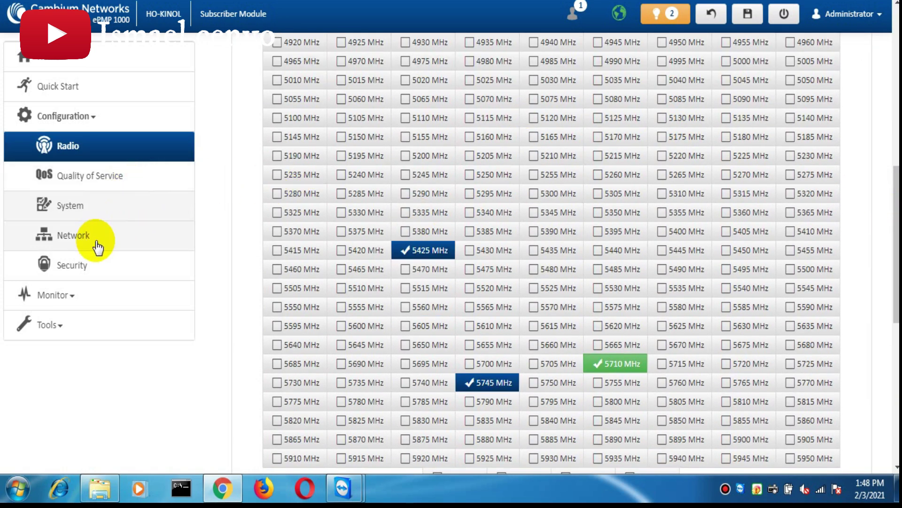
# - Check the VLAN and Ethernet port settings in the network configuration, and review the performance monitoring statistics
pyautogui.click(98, 244)
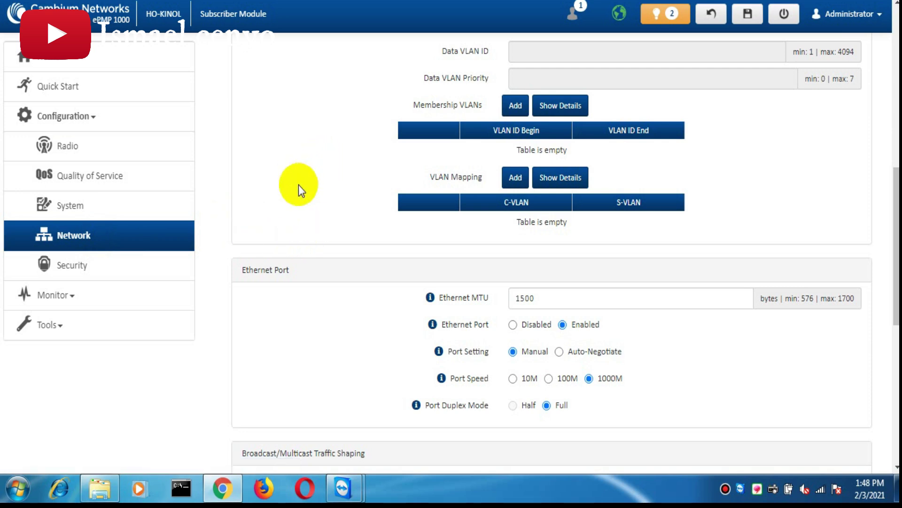
pyautogui.click(55, 301)
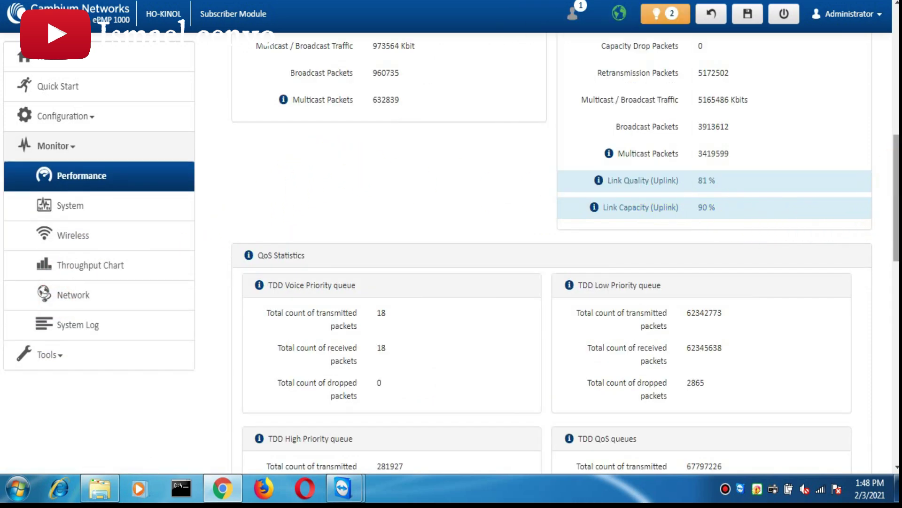
pyautogui.scroll(1, 551, 254)
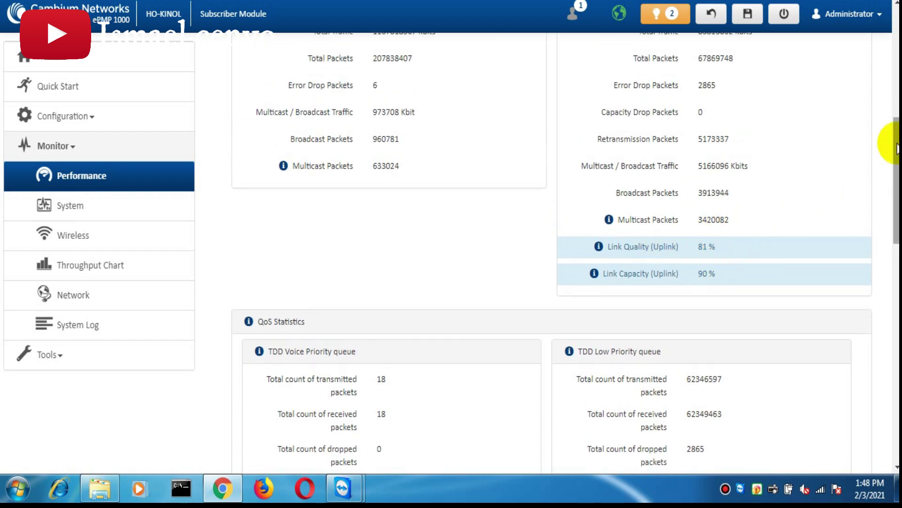
pyautogui.scroll(5, 897, 149)
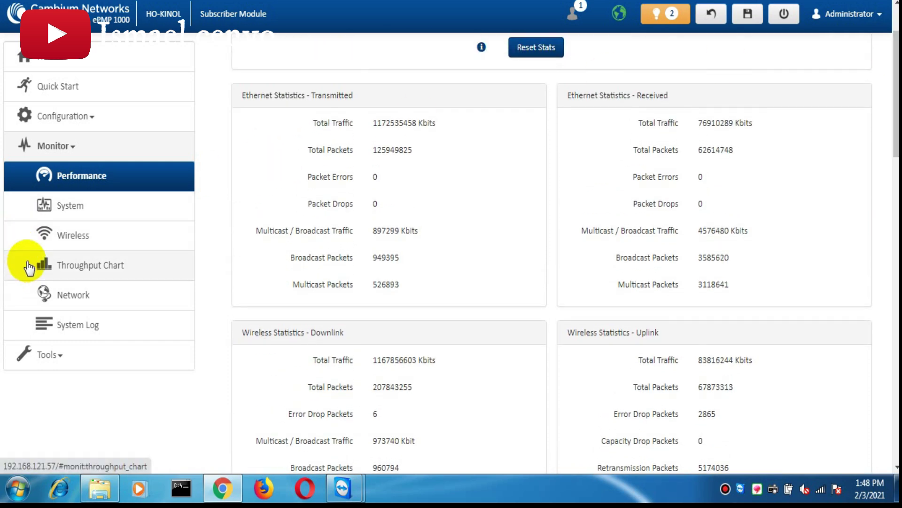
# - Examine the monitoring pages for system status, wireless status and the throughput chart
pyautogui.click(65, 212)
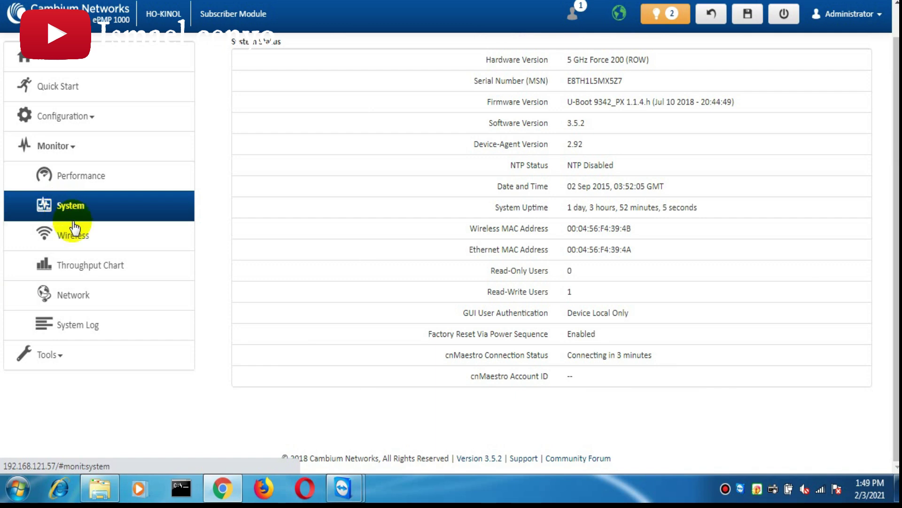
pyautogui.click(83, 240)
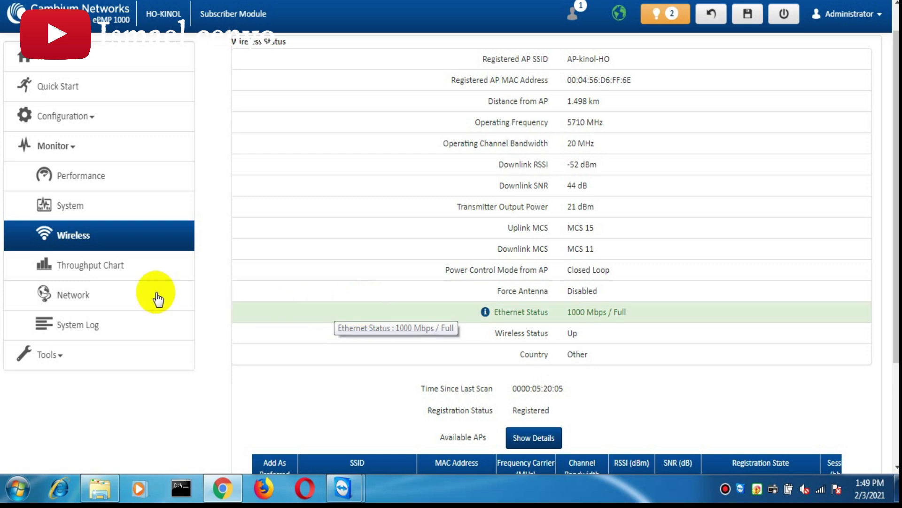
pyautogui.click(112, 274)
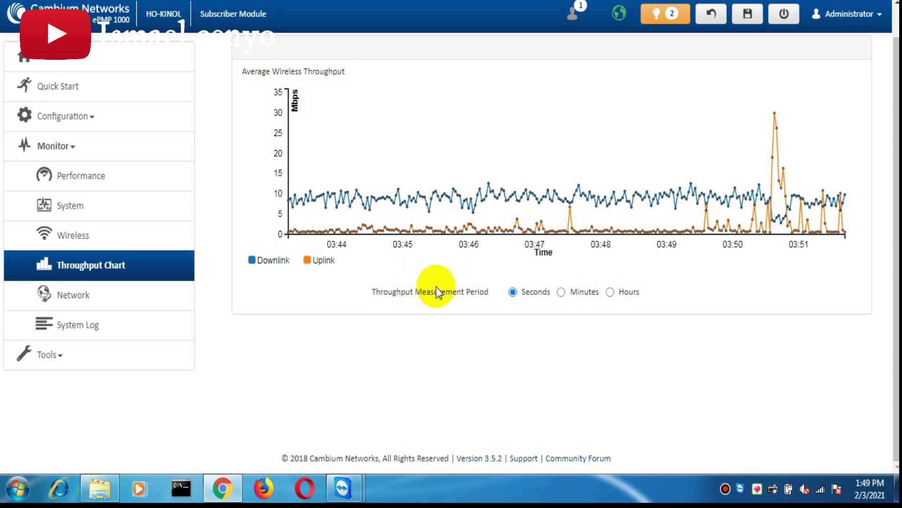
# - Open the network monitoring page and review the Ethernet, network and multicast status and the ARP table
pyautogui.click(78, 298)
pyautogui.scroll(-2, 350, 241)
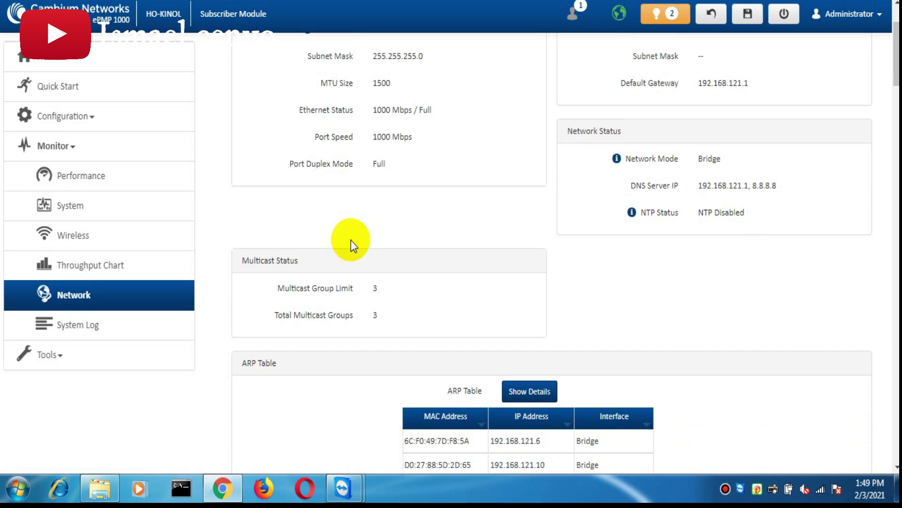
pyautogui.scroll(-2, 365, 280)
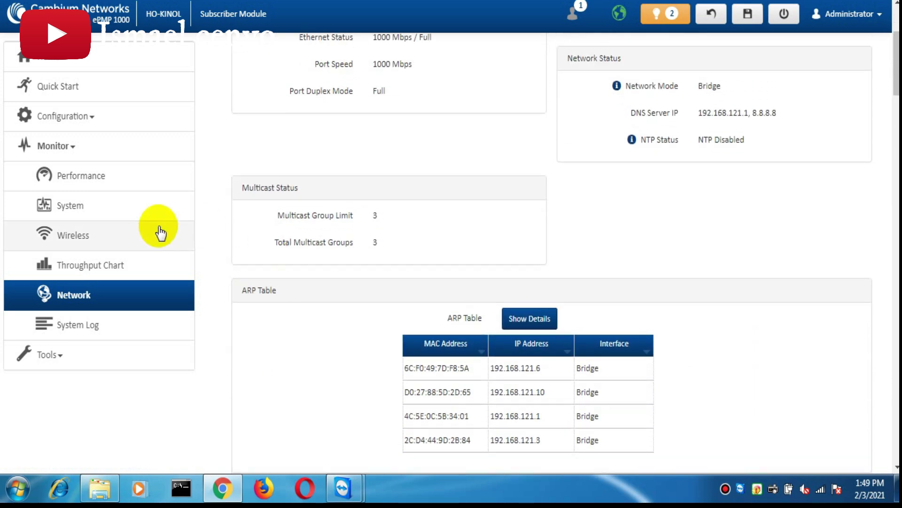
# - Look through the Software Upgrade, Backup / Restore, eDetect and Spectrum Analyzer tools
pyautogui.click(57, 355)
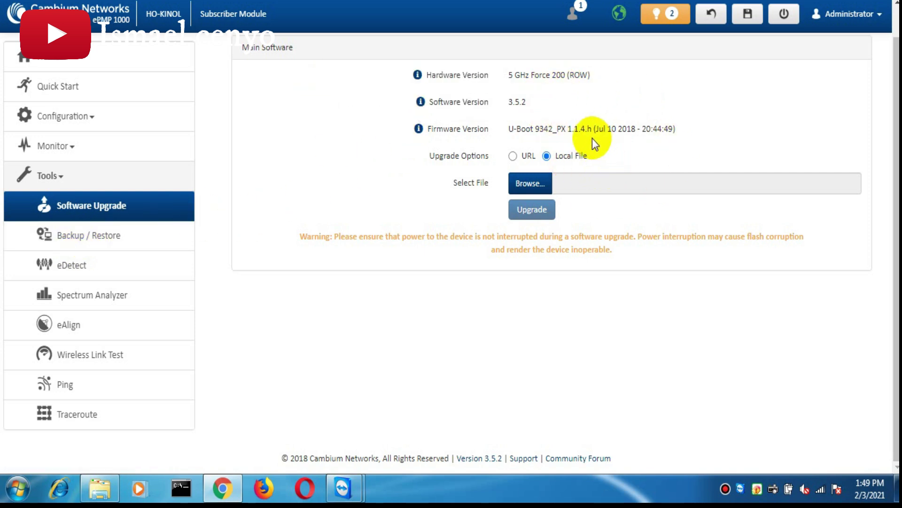
pyautogui.click(100, 235)
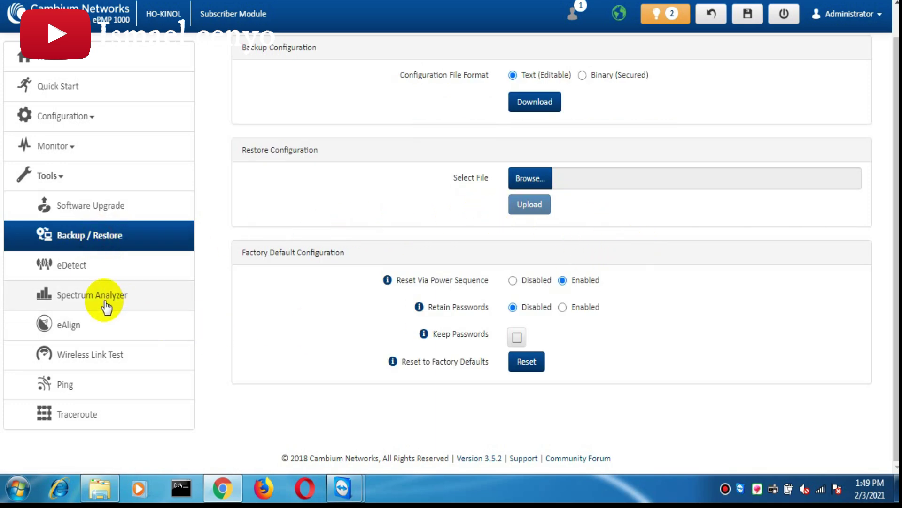
pyautogui.click(72, 271)
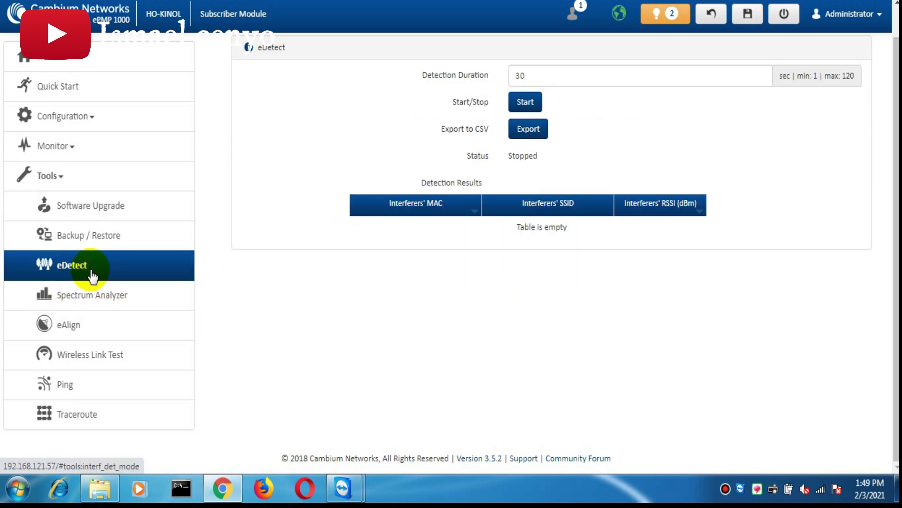
pyautogui.click(74, 296)
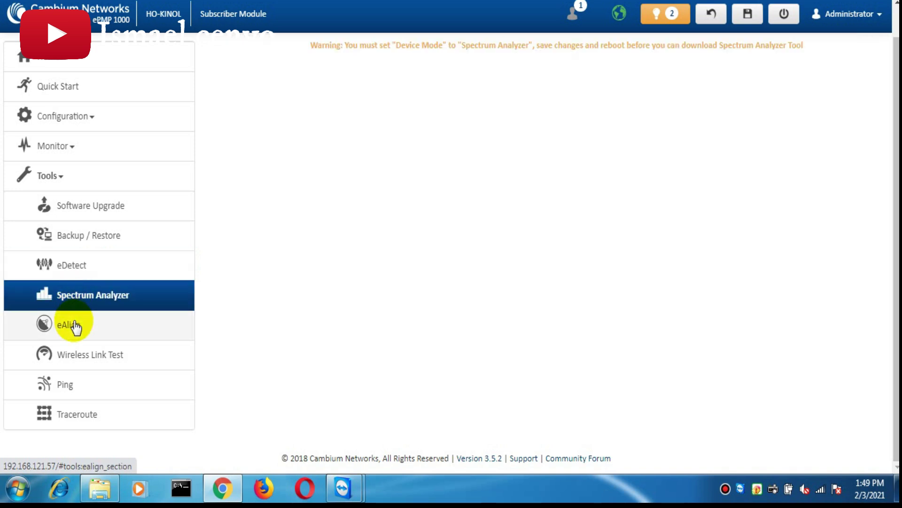
# - Check the eAlign signal readings, and run a wireless link test with large 1500-byte packets for 4 seconds
pyautogui.click(74, 324)
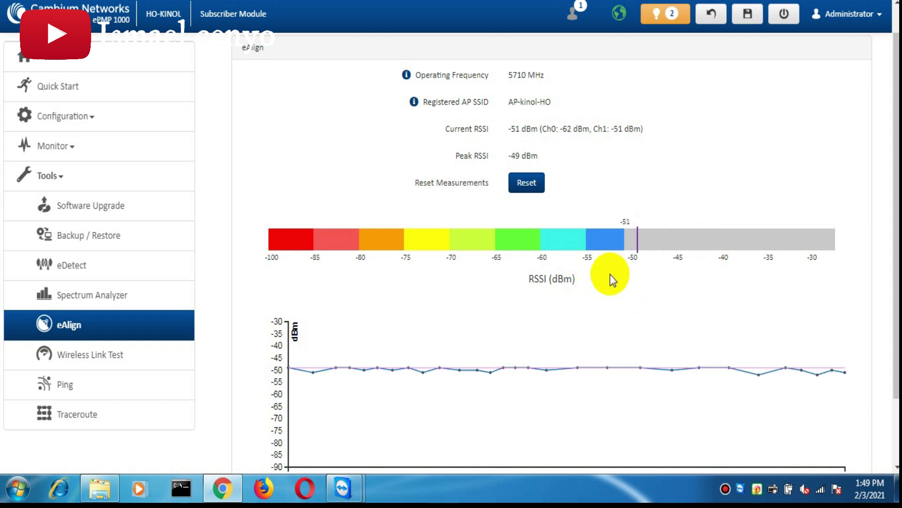
pyautogui.click(115, 356)
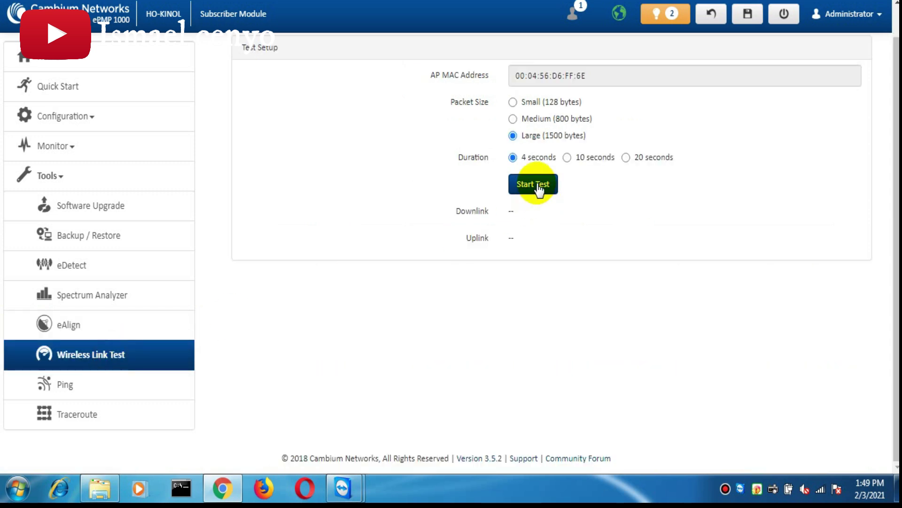
pyautogui.click(539, 188)
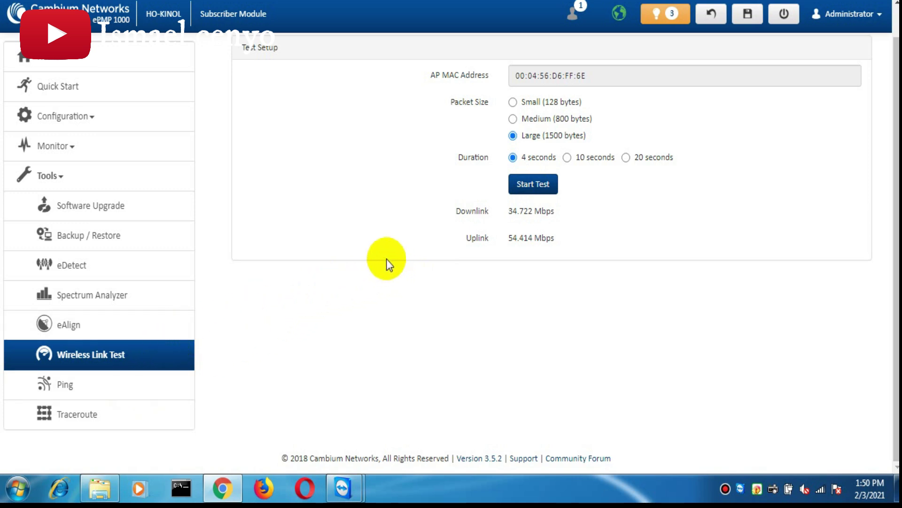
# - Switch to the TeamViewer remote desktop, log in to the subscriber module in Chrome with the account password, and dismiss the offer to save it
pyautogui.moveTo(343, 488)
pyautogui.click(396, 417)
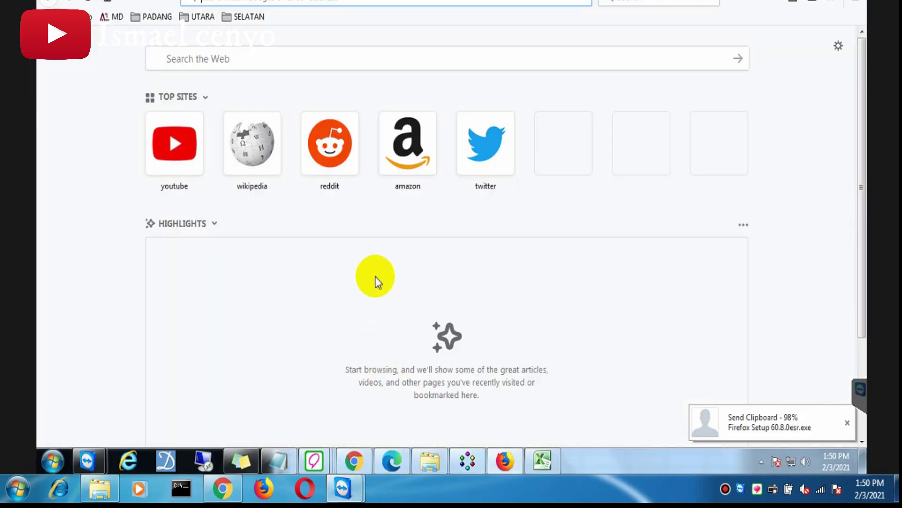
pyautogui.click(354, 460)
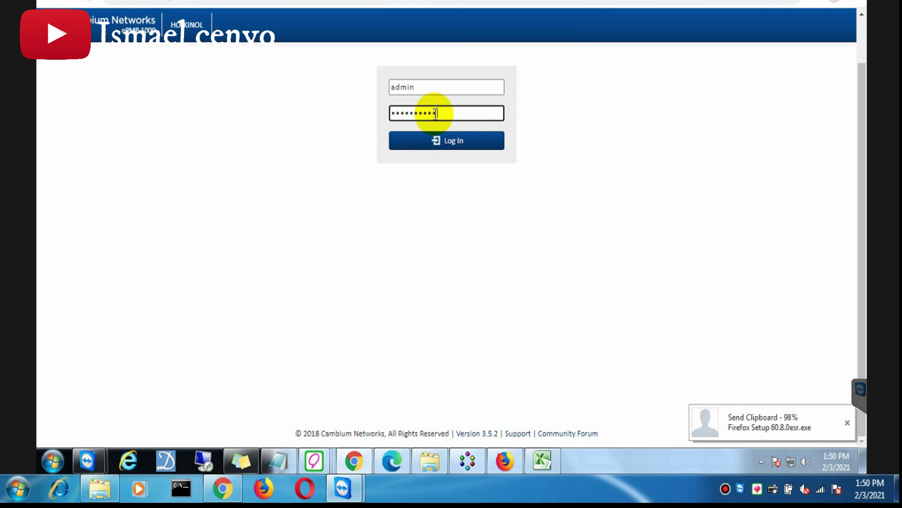
pyautogui.press('Return')
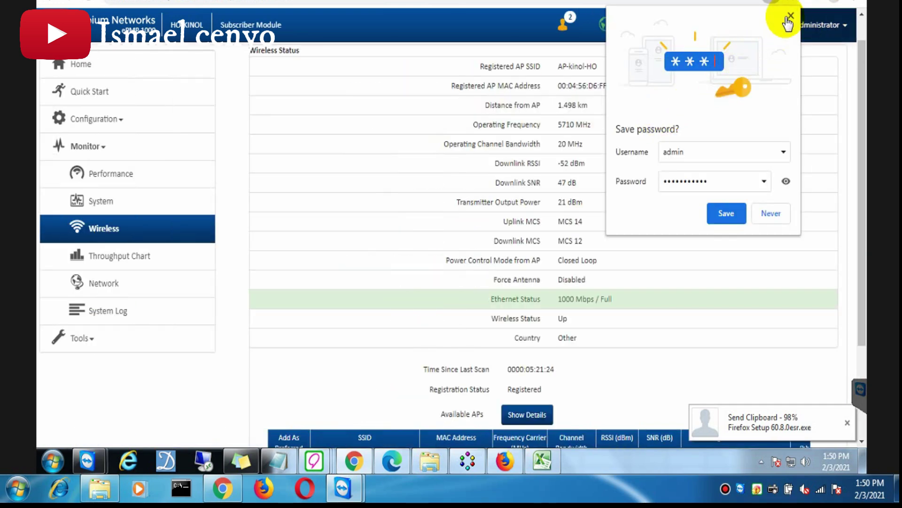
pyautogui.click(791, 17)
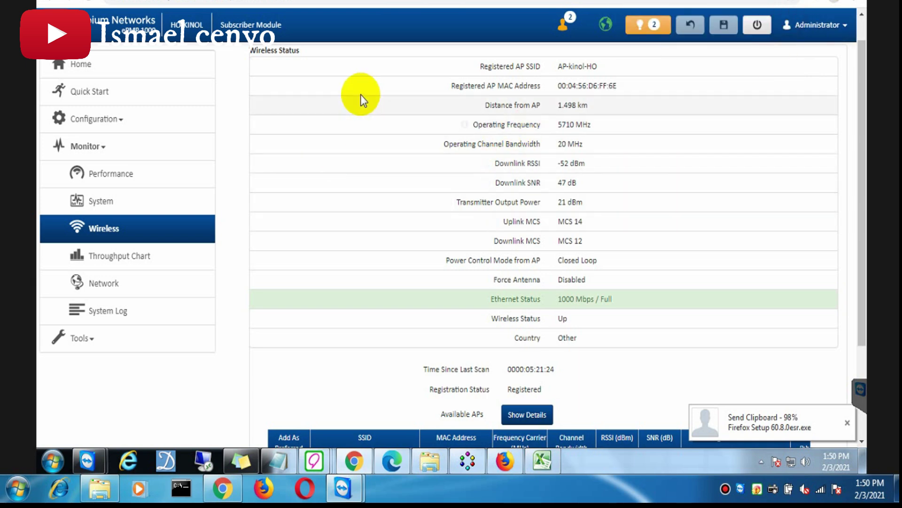
# - Go through the performance, system, wireless, throughput chart and network monitoring pages in the remote session
pyautogui.click(175, 176)
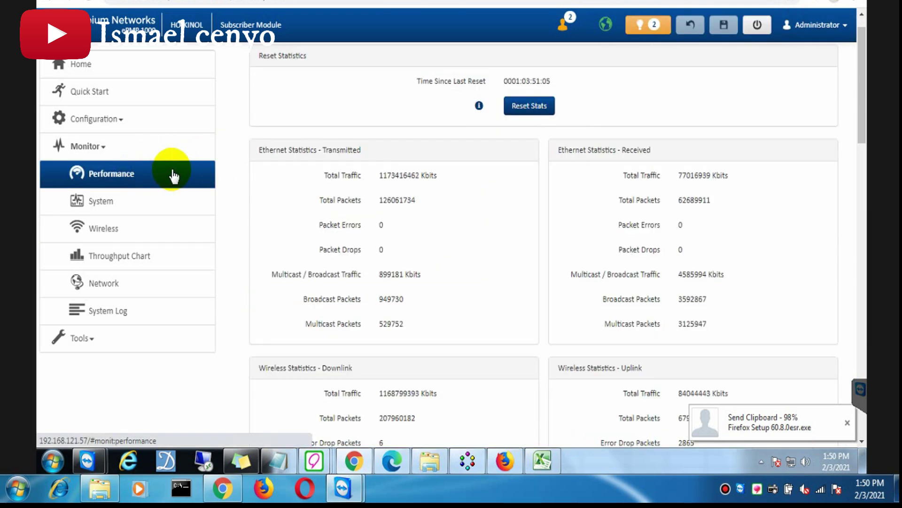
pyautogui.click(103, 200)
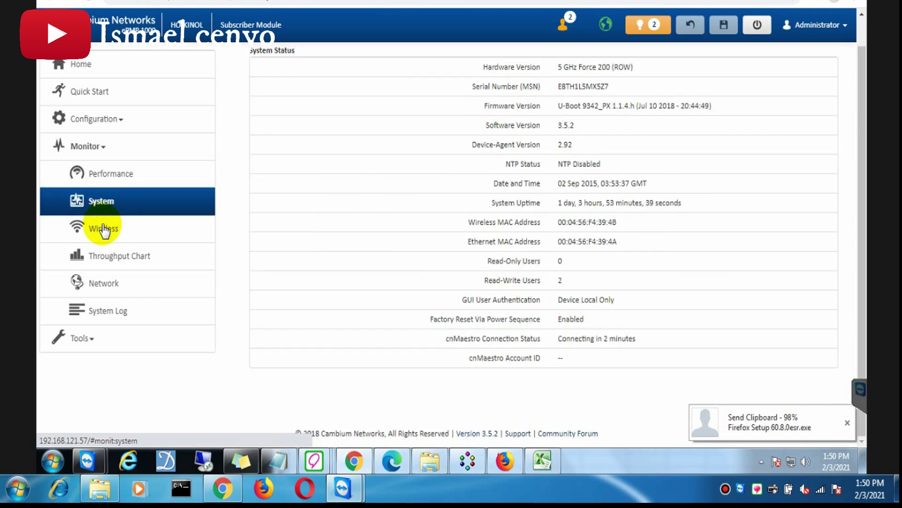
pyautogui.click(100, 231)
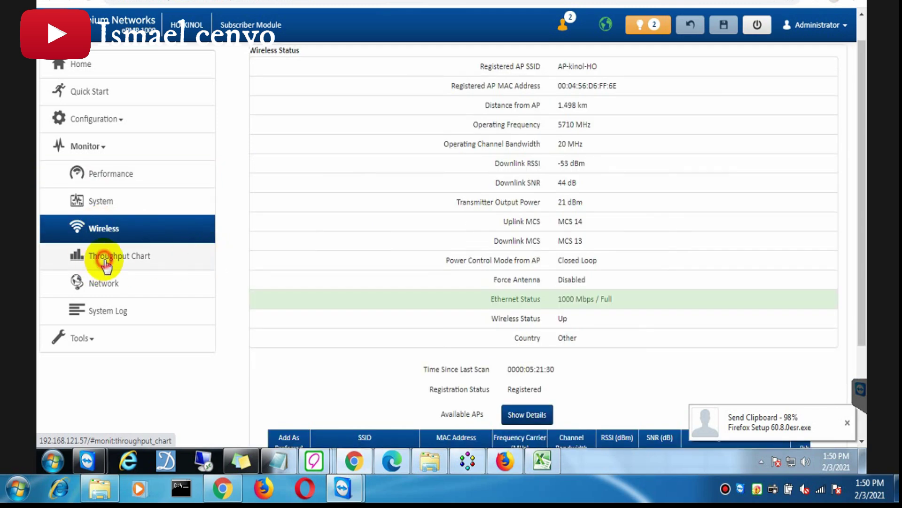
pyautogui.click(77, 261)
pyautogui.click(102, 289)
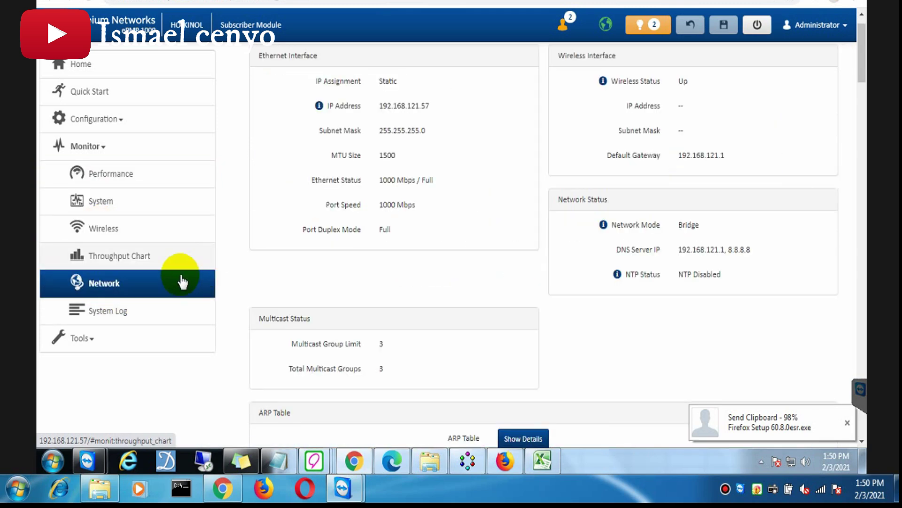
pyautogui.click(123, 257)
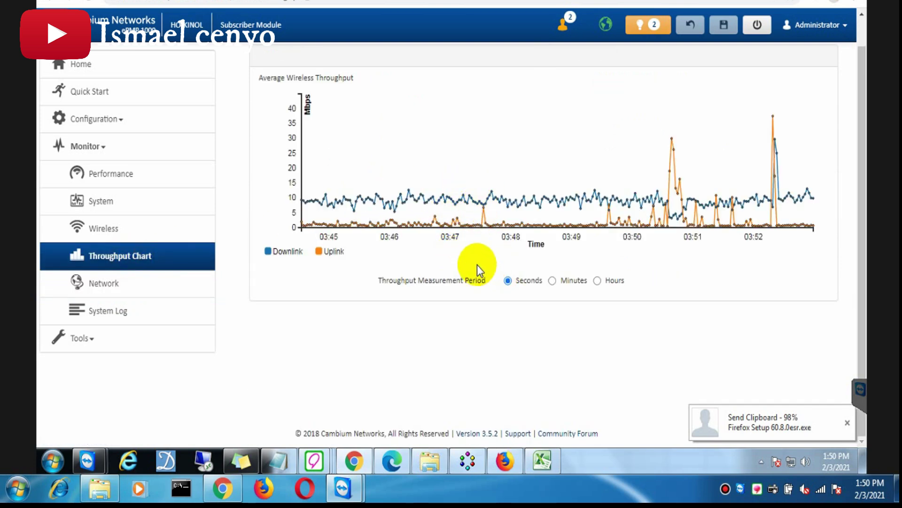
pyautogui.click(119, 292)
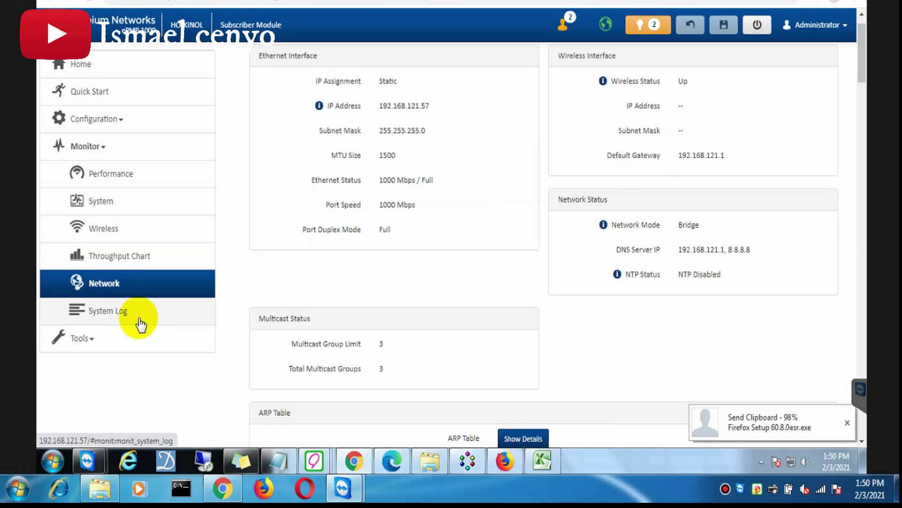
# - Look at the Software Upgrade, eAlign and Wireless Link Test tools in the remote session
pyautogui.click(84, 337)
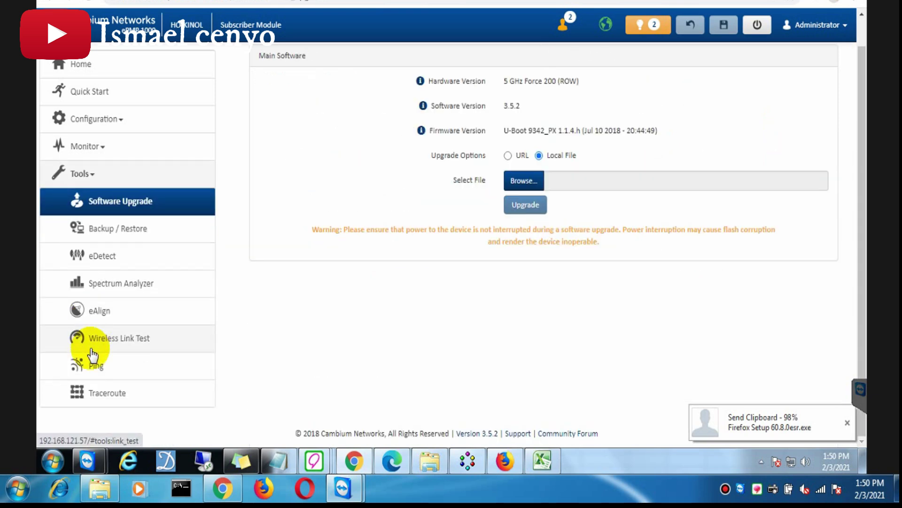
pyautogui.click(102, 305)
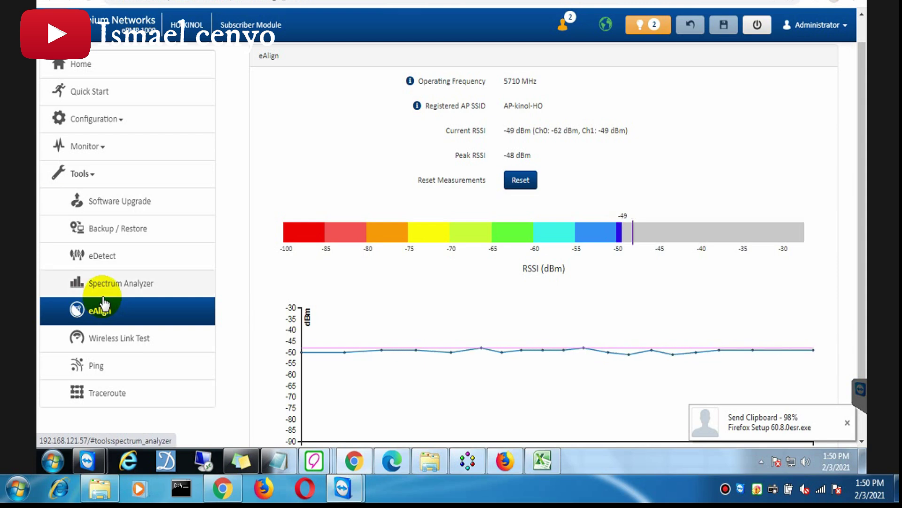
pyautogui.click(104, 338)
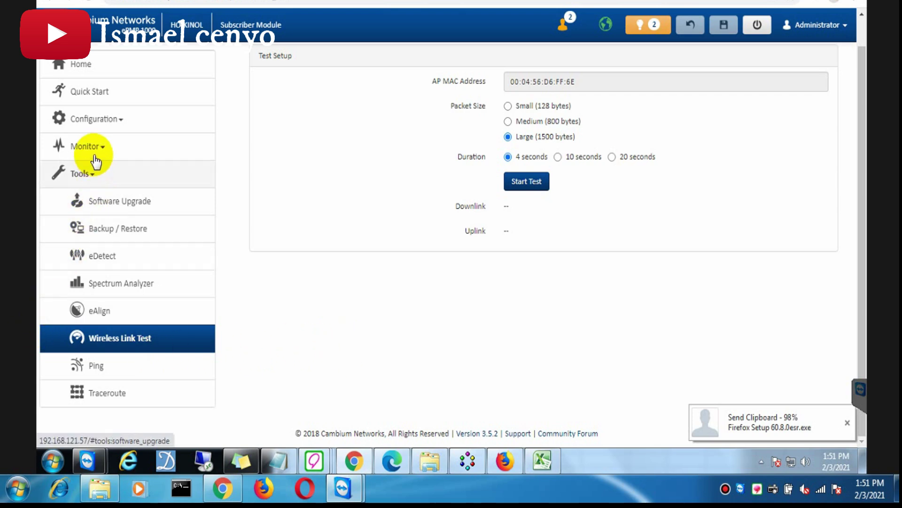
# - Review the radio configuration and examine which frequencies are selected in the 20 MHz scan list
pyautogui.click(66, 123)
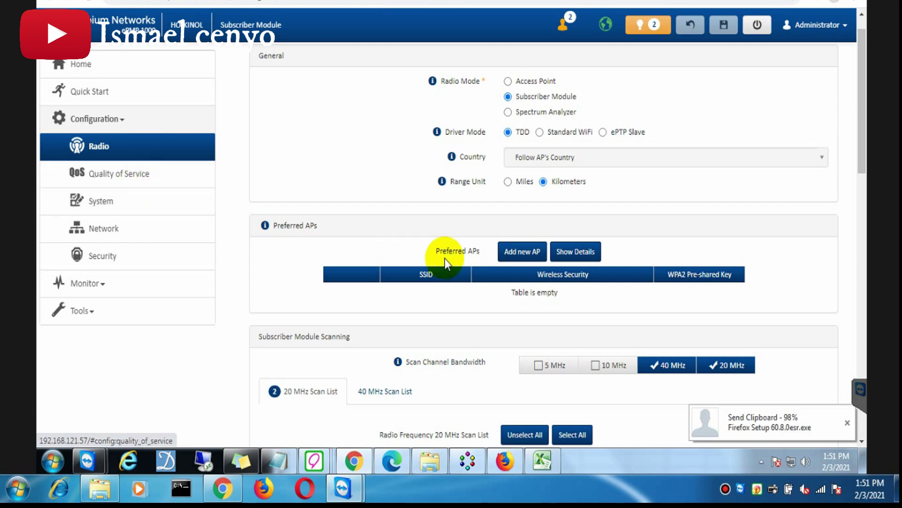
pyautogui.scroll(1, 517, 350)
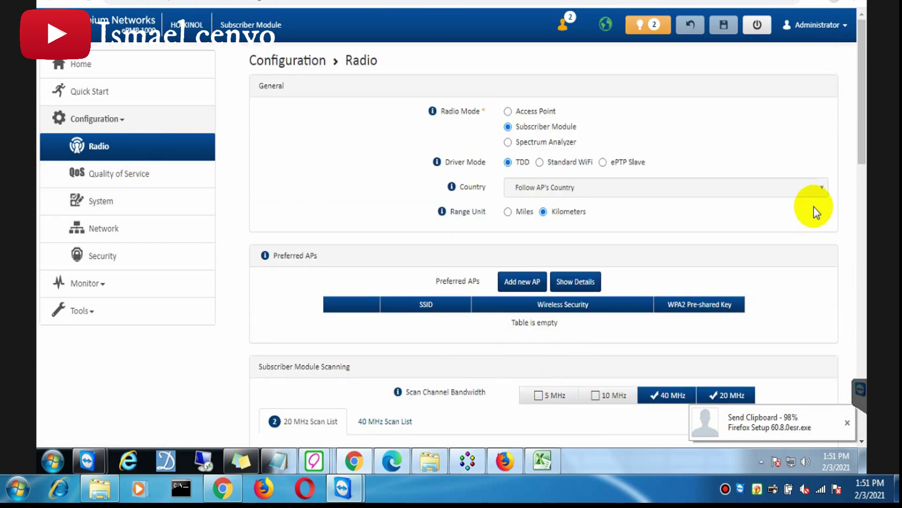
pyautogui.moveTo(860, 139); pyautogui.dragTo(867, 234)
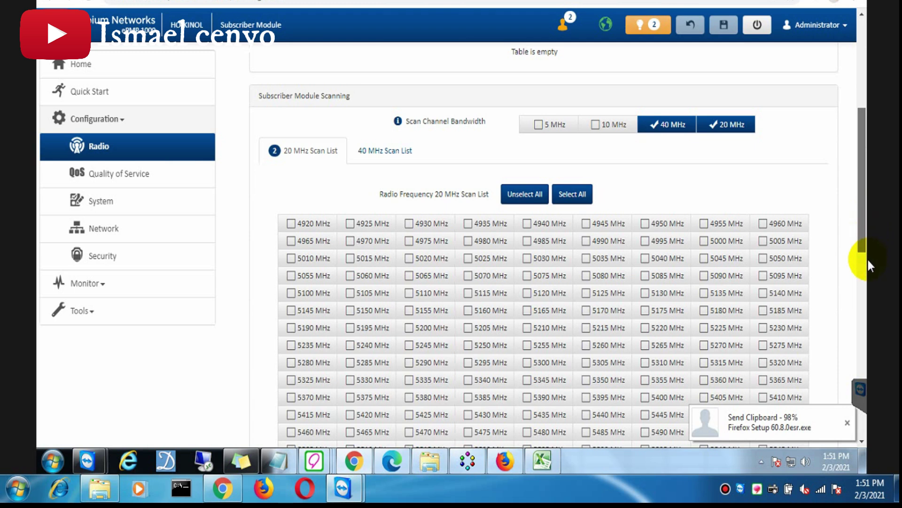
pyautogui.scroll(-3, 857, 252)
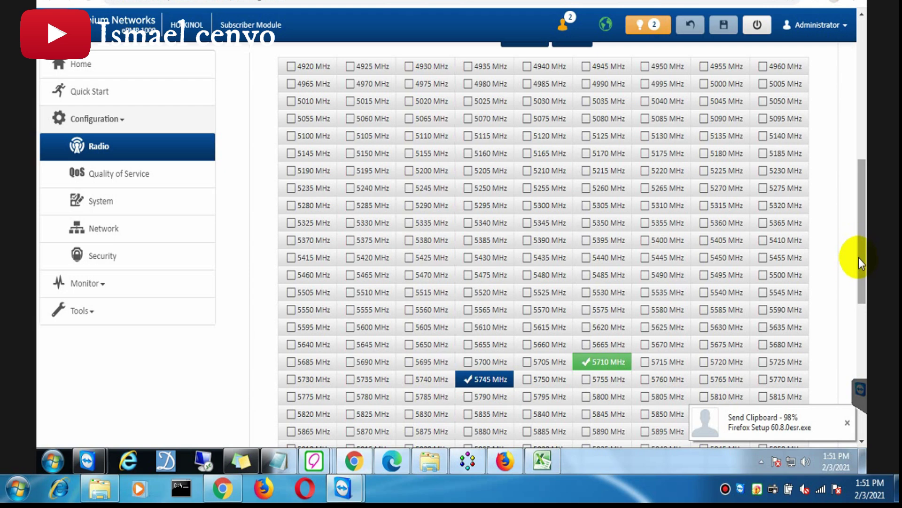
pyautogui.moveTo(859, 258)
pyautogui.mouseDown()
pyautogui.moveTo(862, 299)
pyautogui.moveTo(859, 246)
pyautogui.mouseUp()
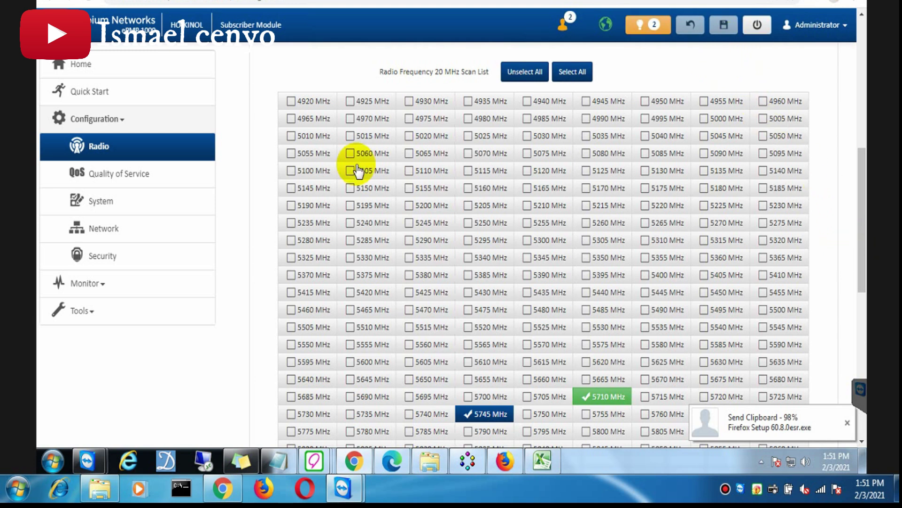
# - Review the performance statistics for uplink link quality, link capacity and QoS queues
pyautogui.click(99, 285)
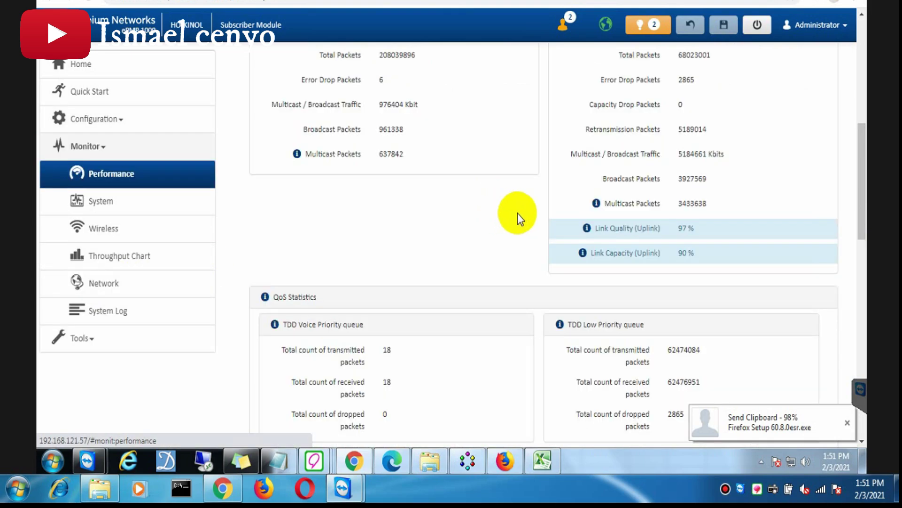